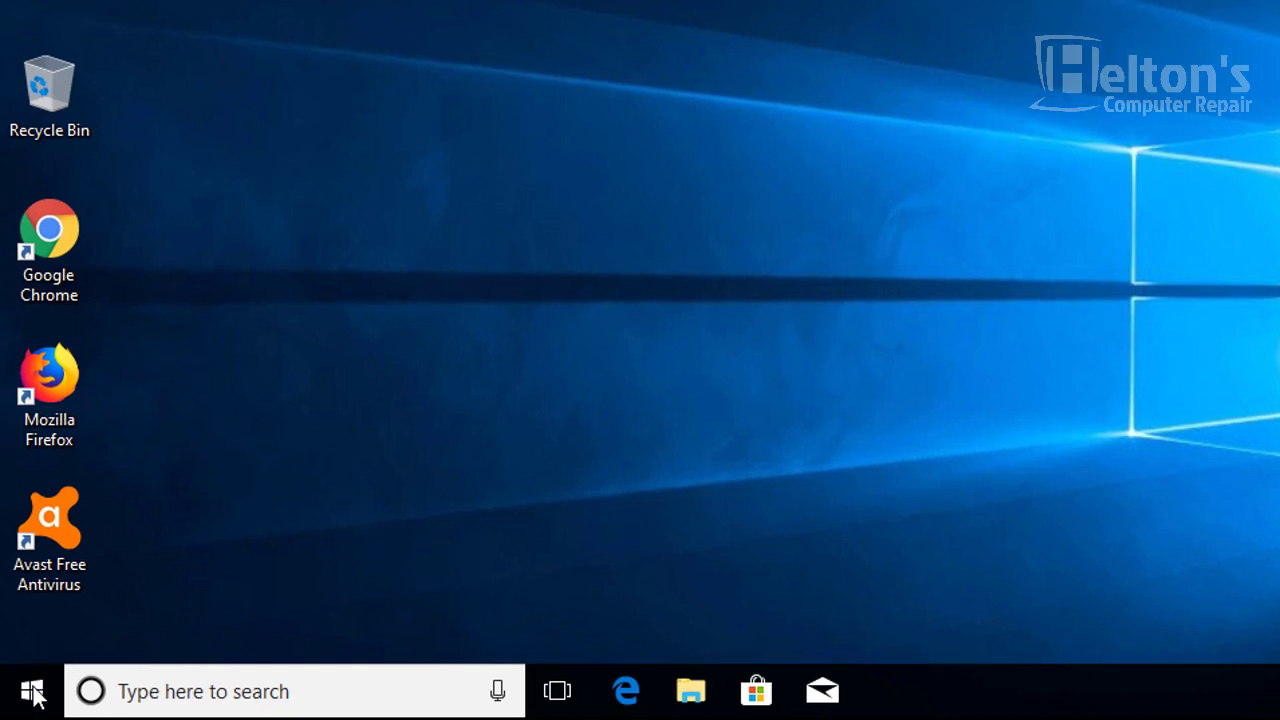
Open the Apps & features page in Windows Settings
click(31, 690)
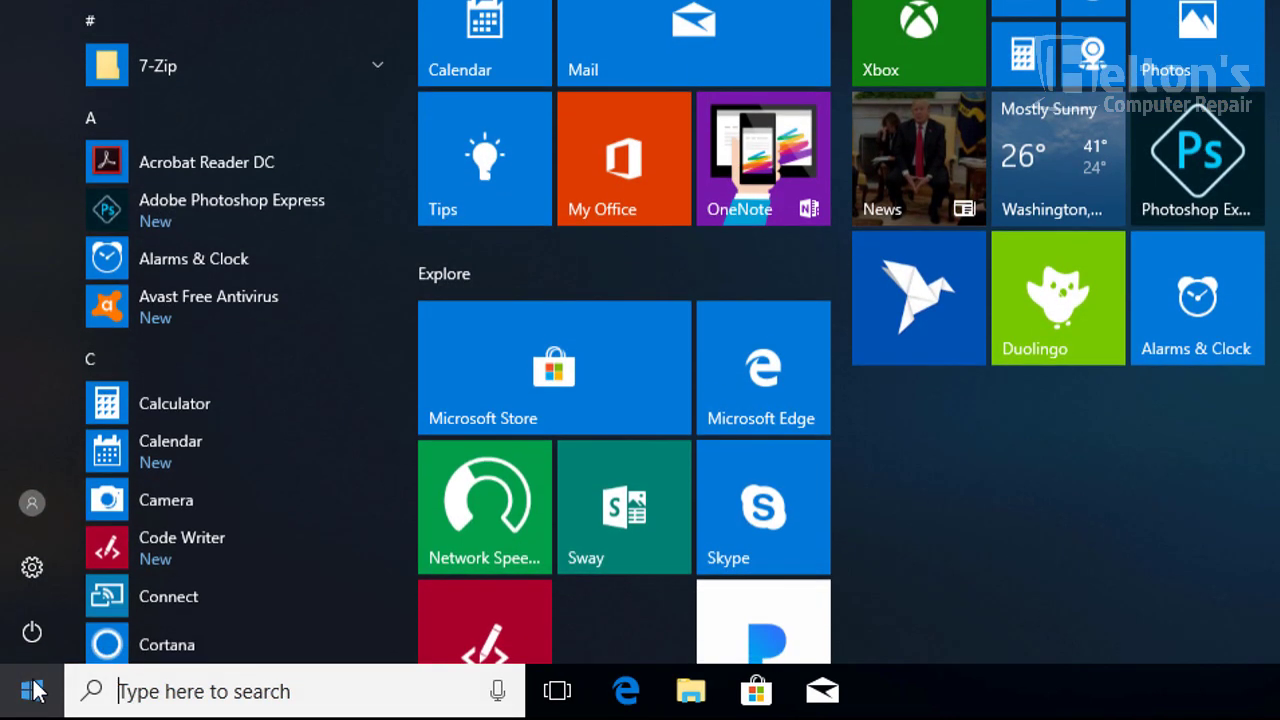
click(52, 586)
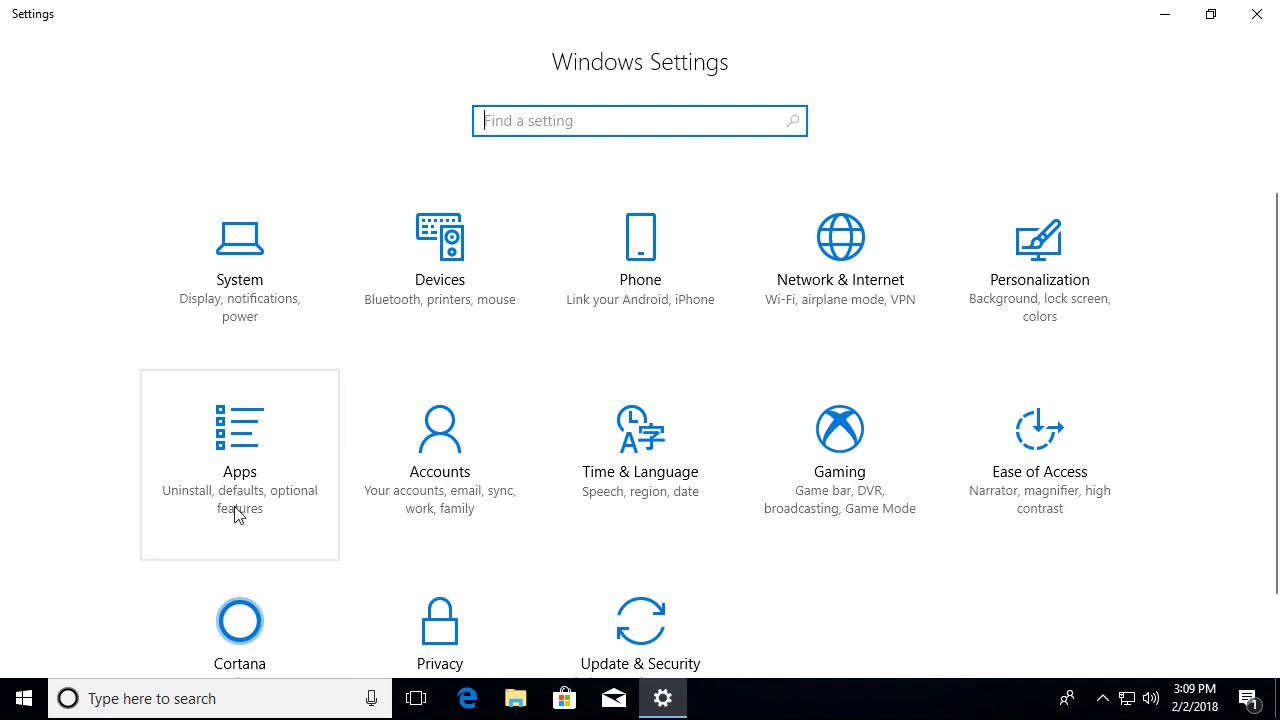
click(257, 471)
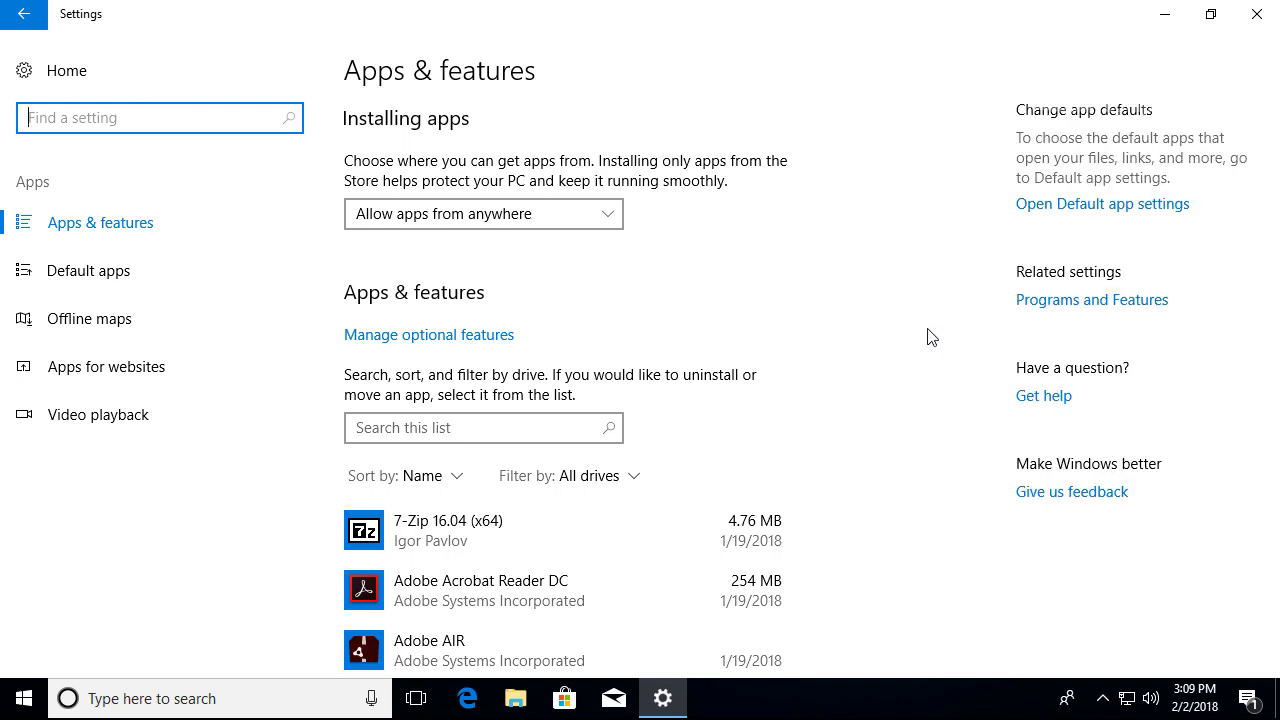
Start uninstalling Avast Free Antivirus from the installed apps list and allow its installer to make changes to the device
scroll(1030, 316, down, 5)
scroll(1040, 318, down, 3)
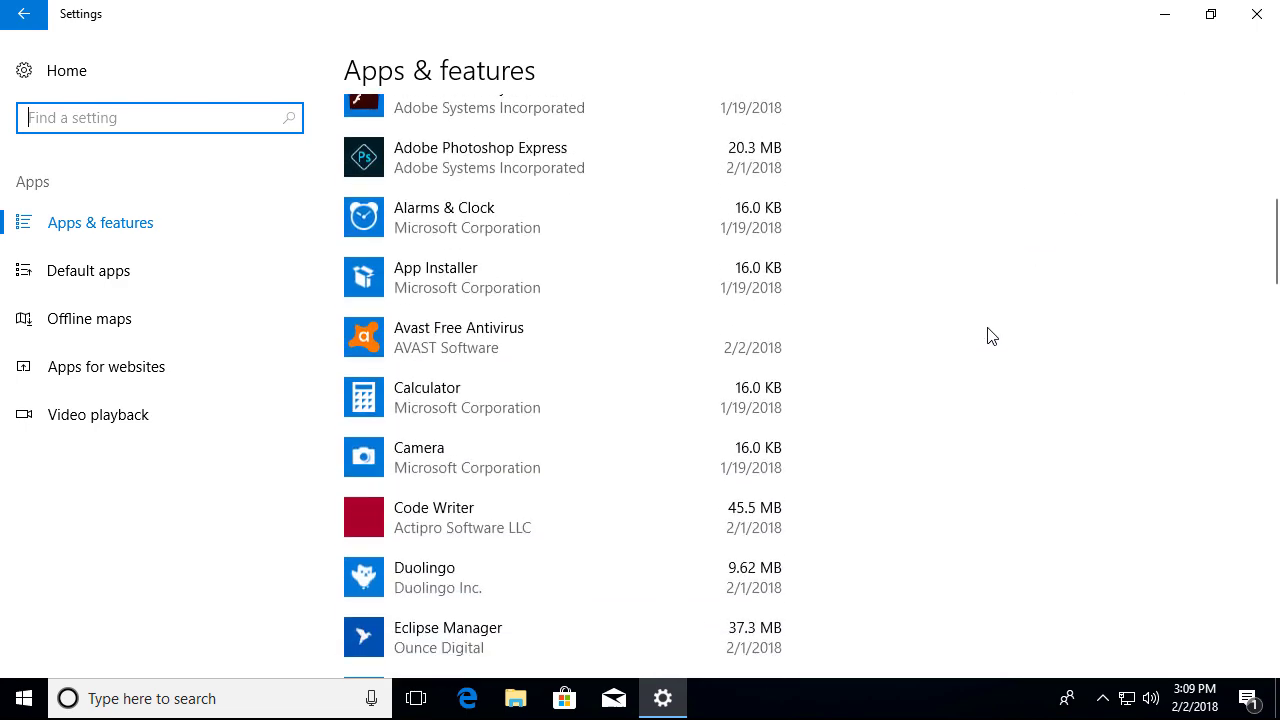
scroll(988, 334, up, 2)
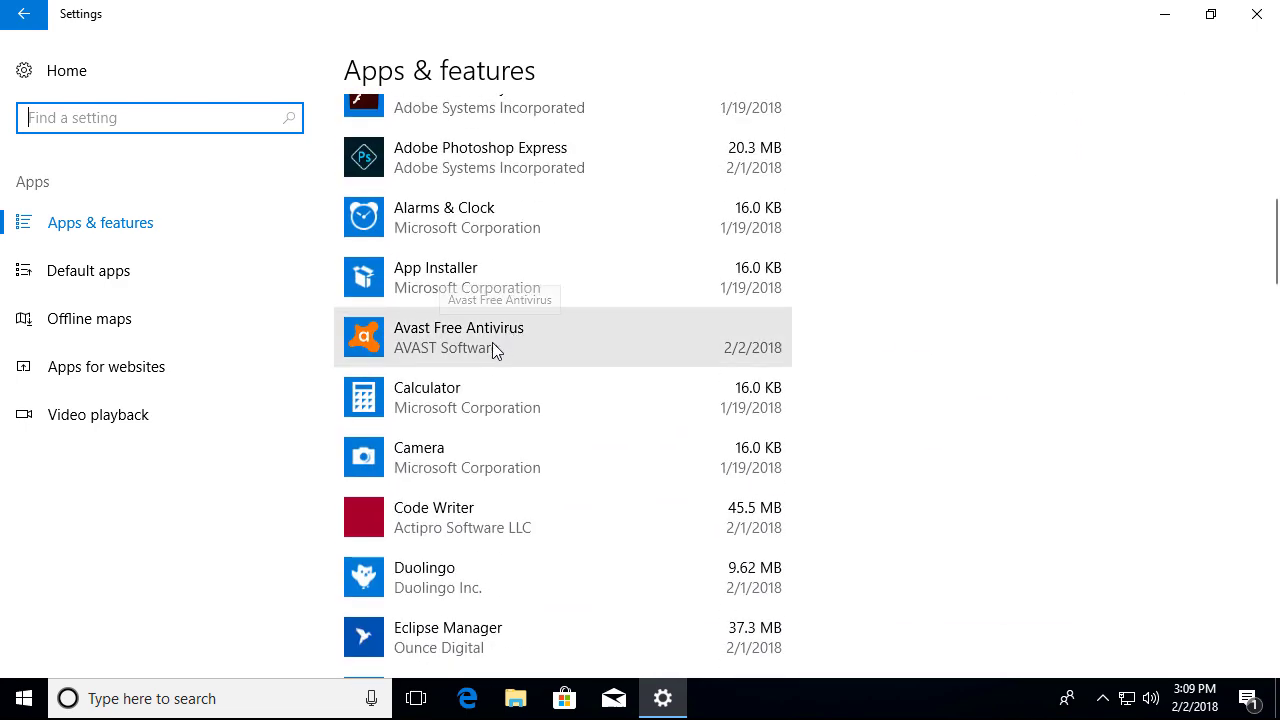
click(492, 347)
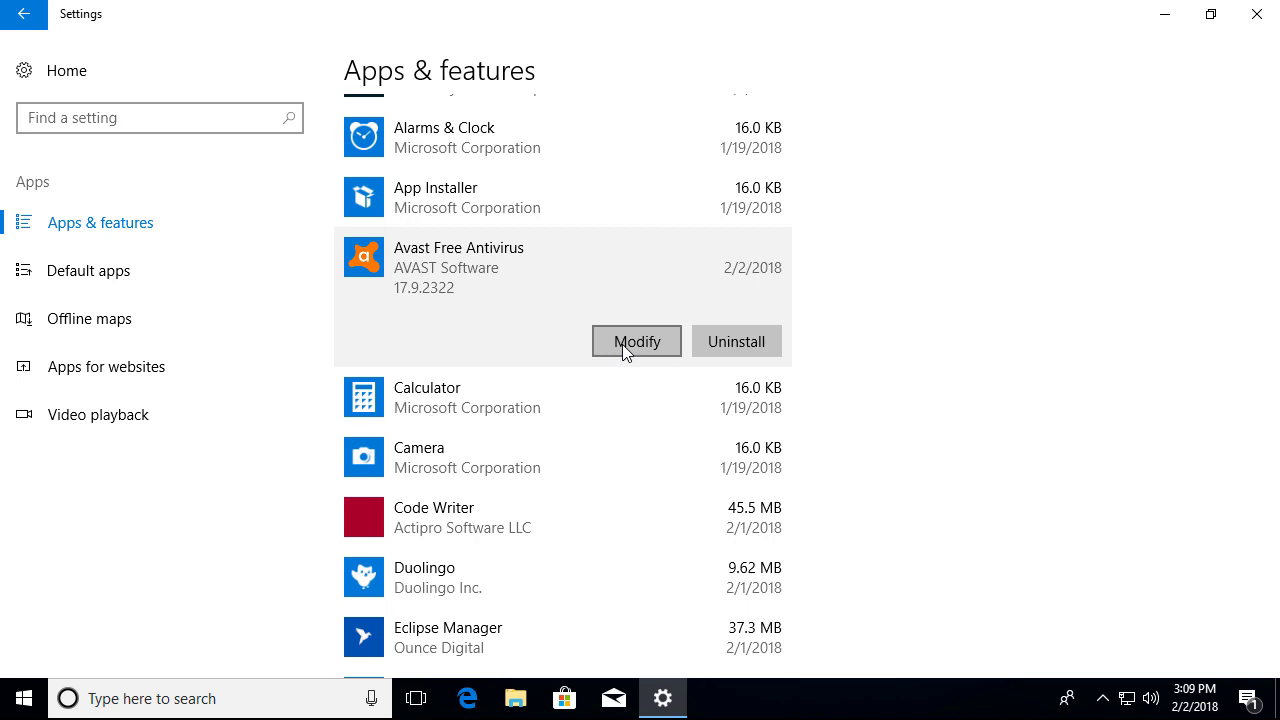
click(773, 350)
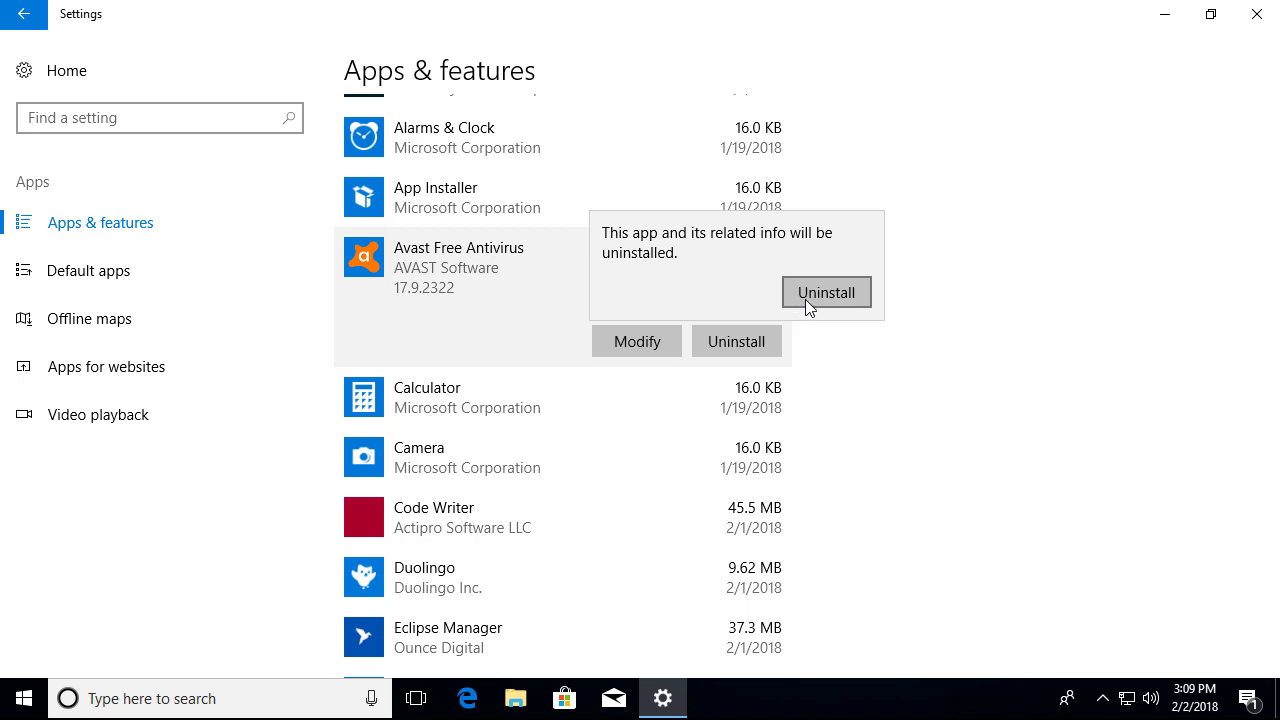
click(809, 300)
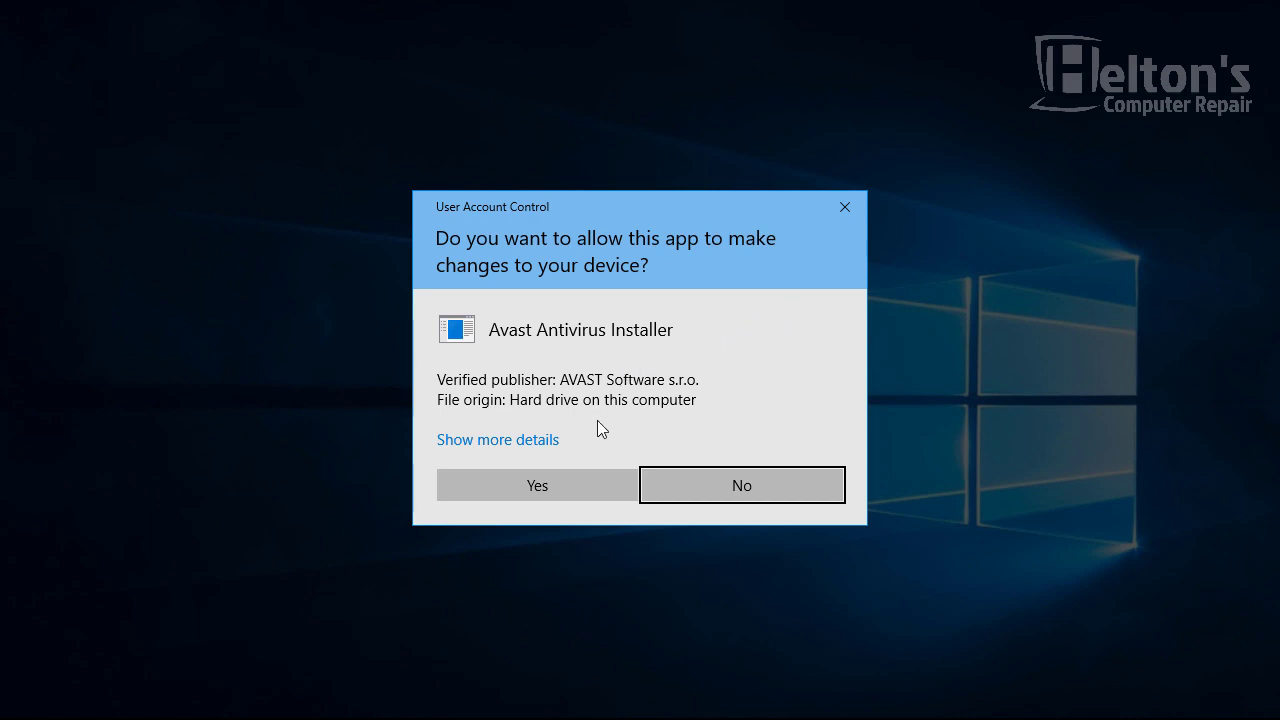
click(594, 477)
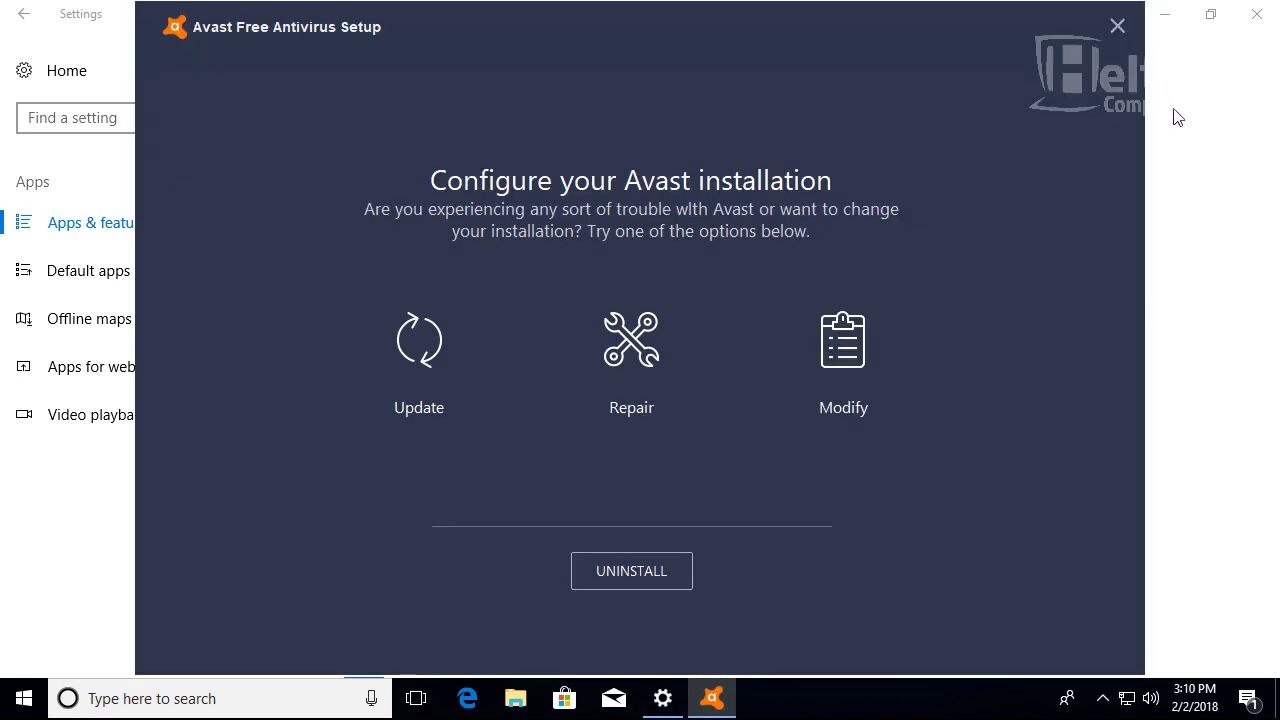
Minimize the Settings window, then choose to uninstall Avast in its setup window and confirm the removal
click(1163, 30)
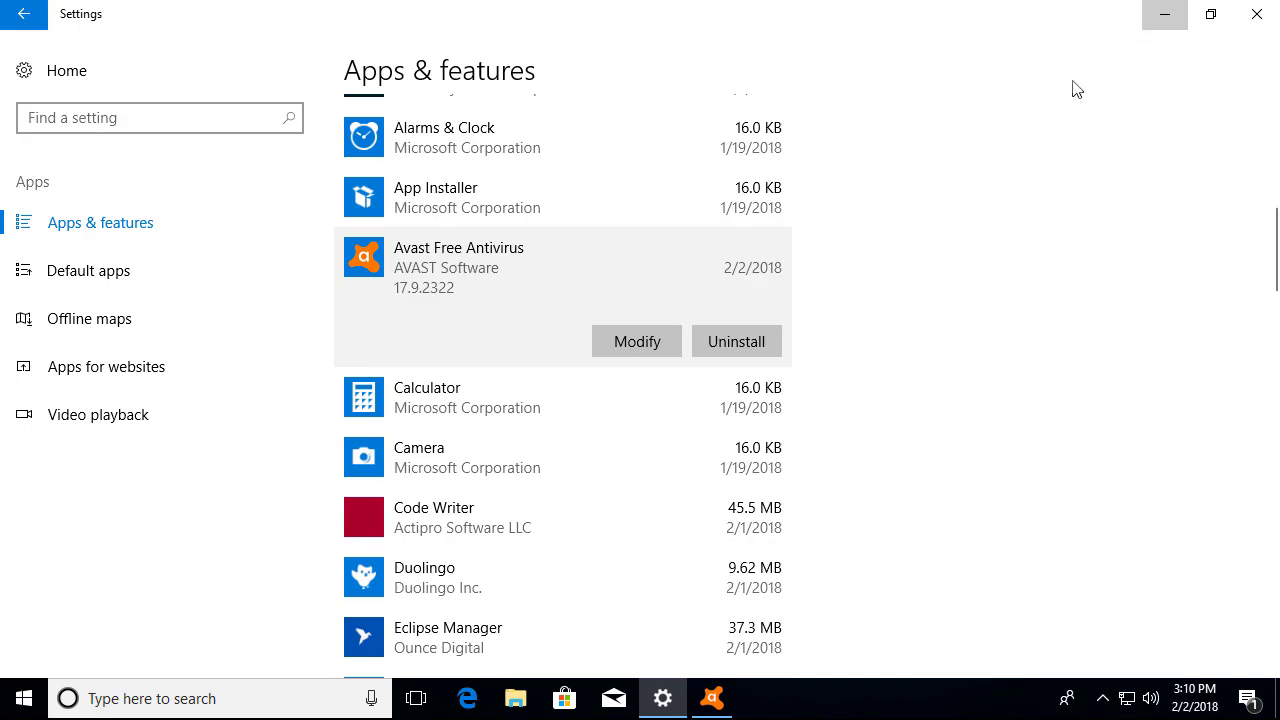
click(1163, 22)
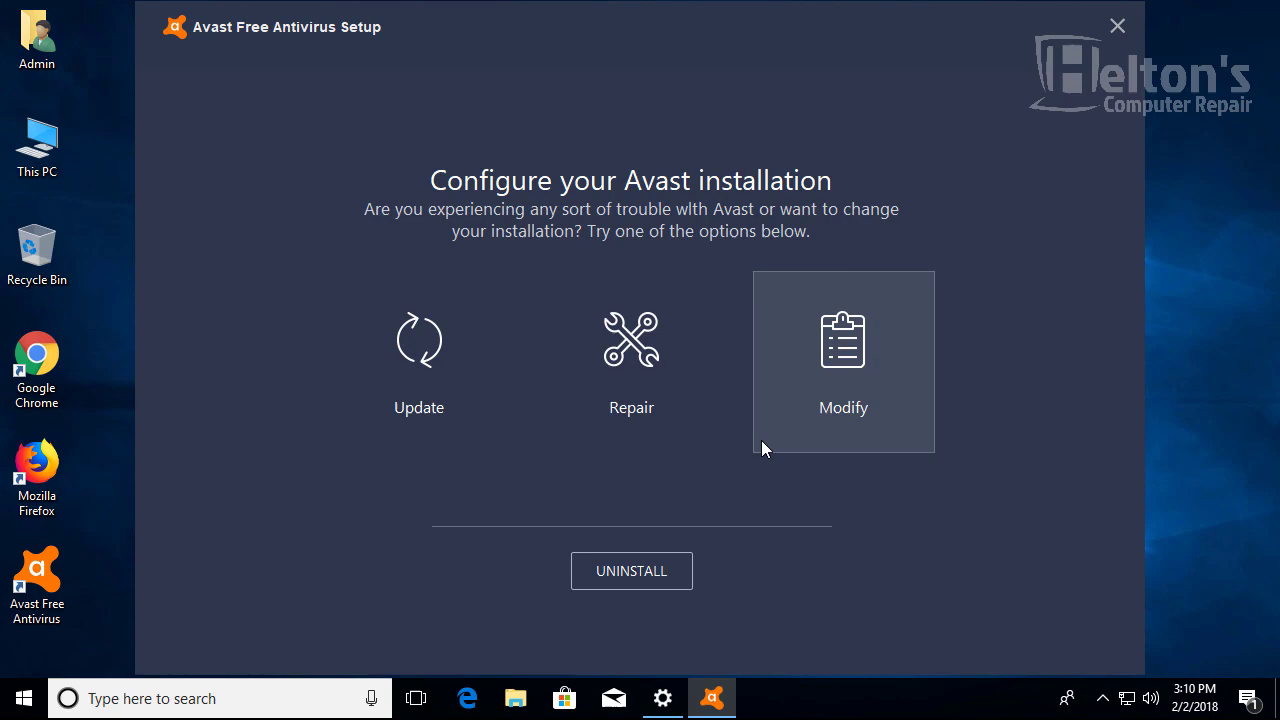
click(629, 575)
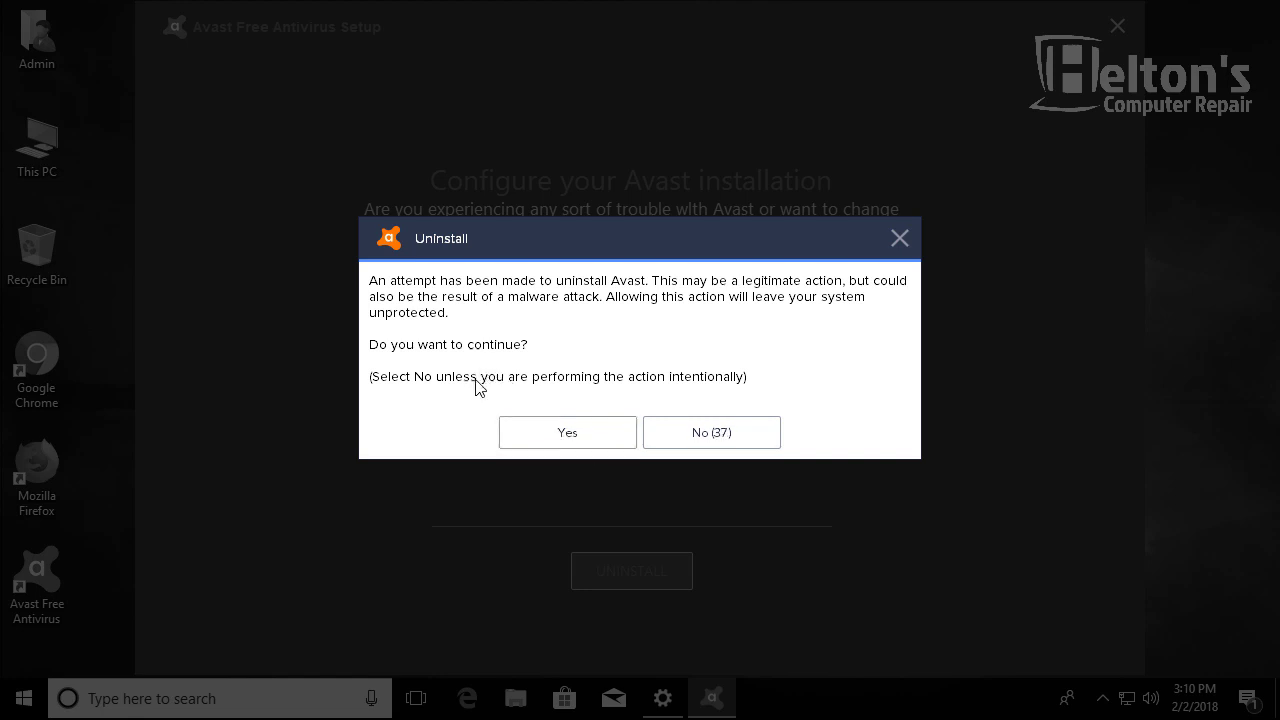
click(548, 438)
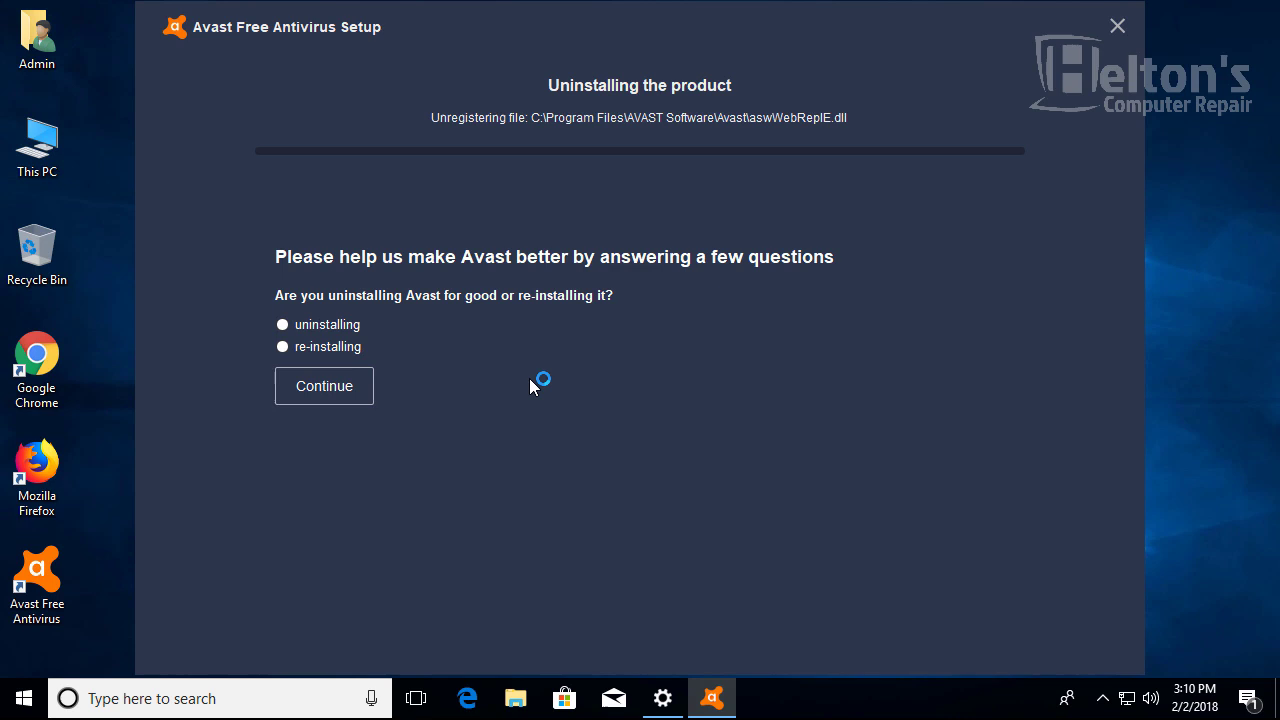
Submit the Avast survey with the answers "uninstalling", "Needed it to fix a problem" and "7 months to 1 year"
click(352, 333)
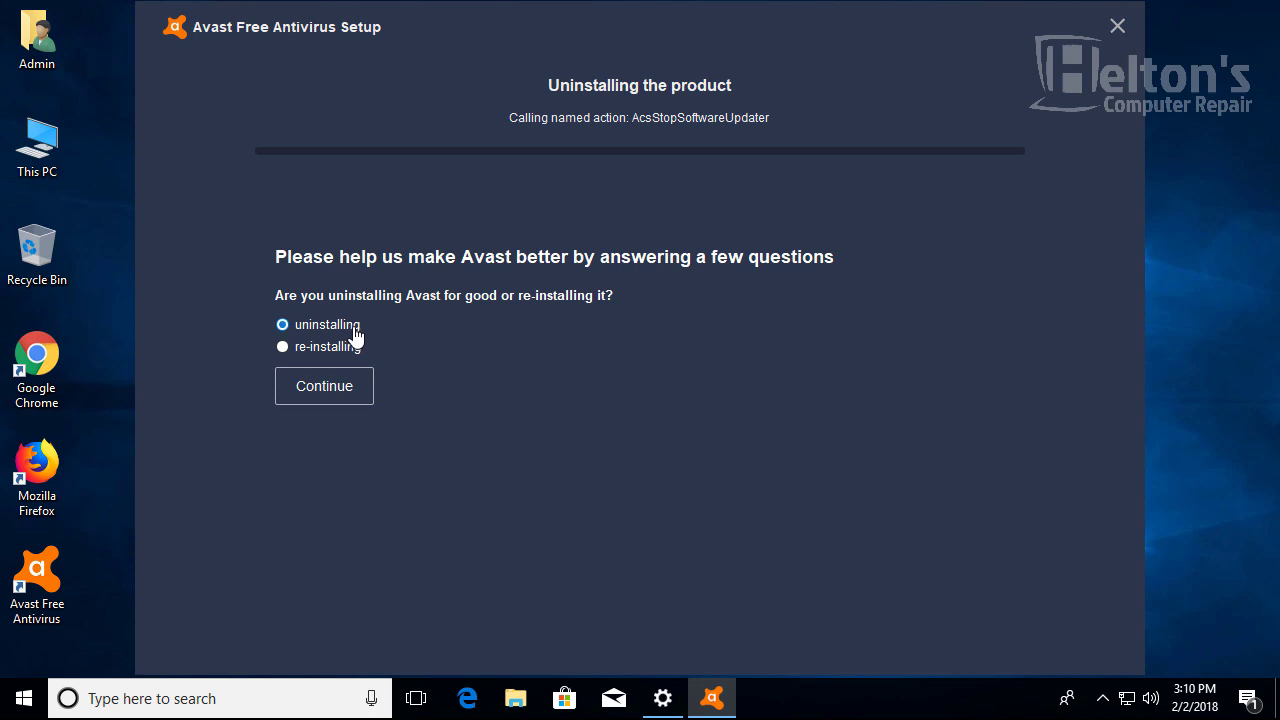
click(340, 386)
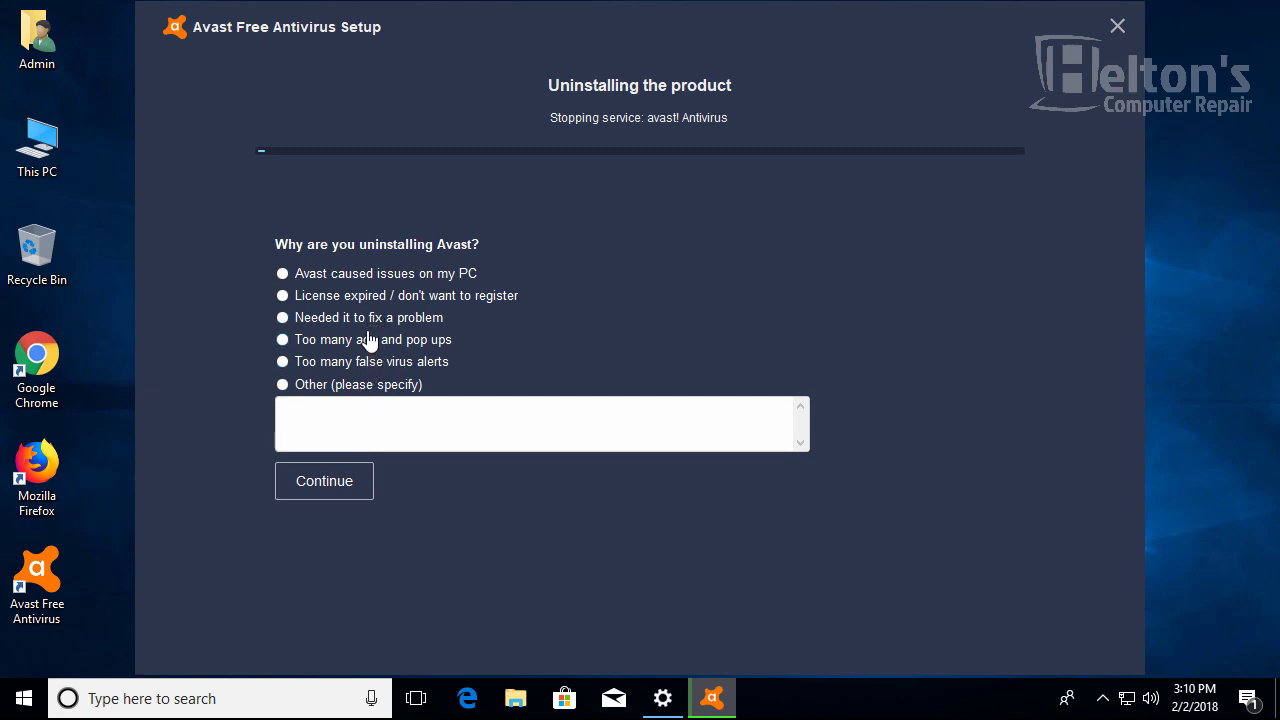
click(385, 321)
click(352, 485)
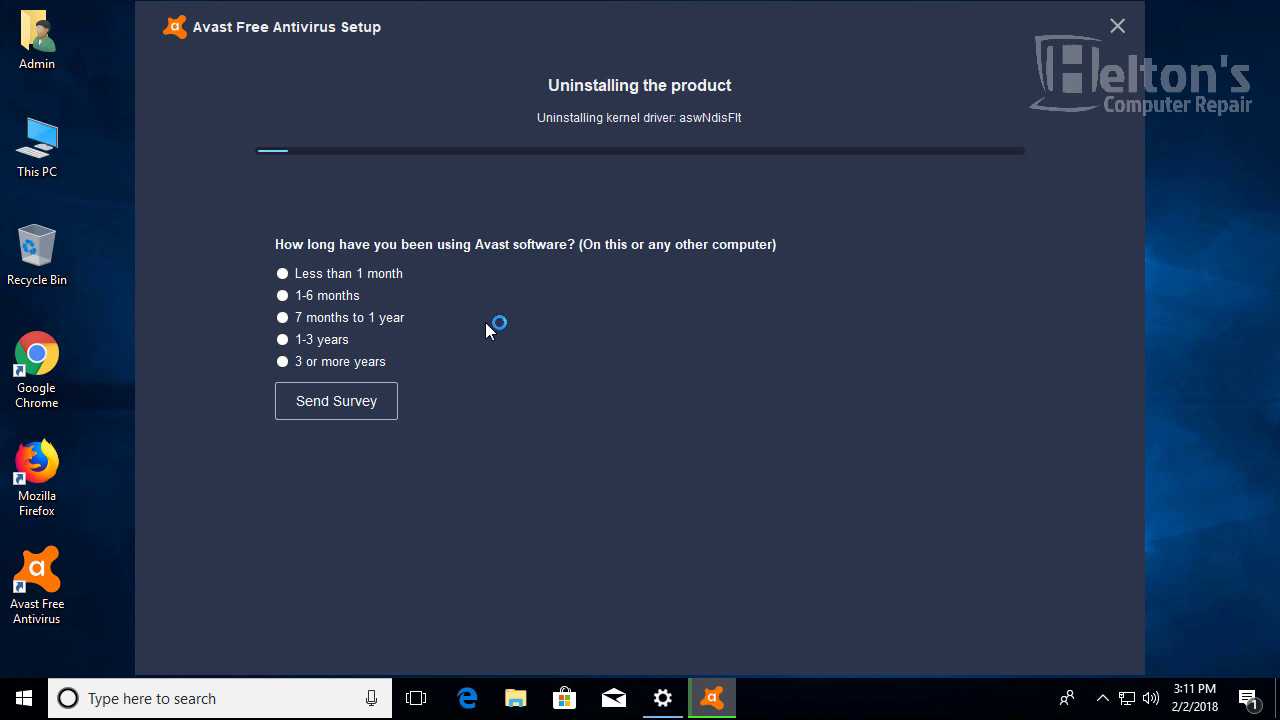
click(322, 318)
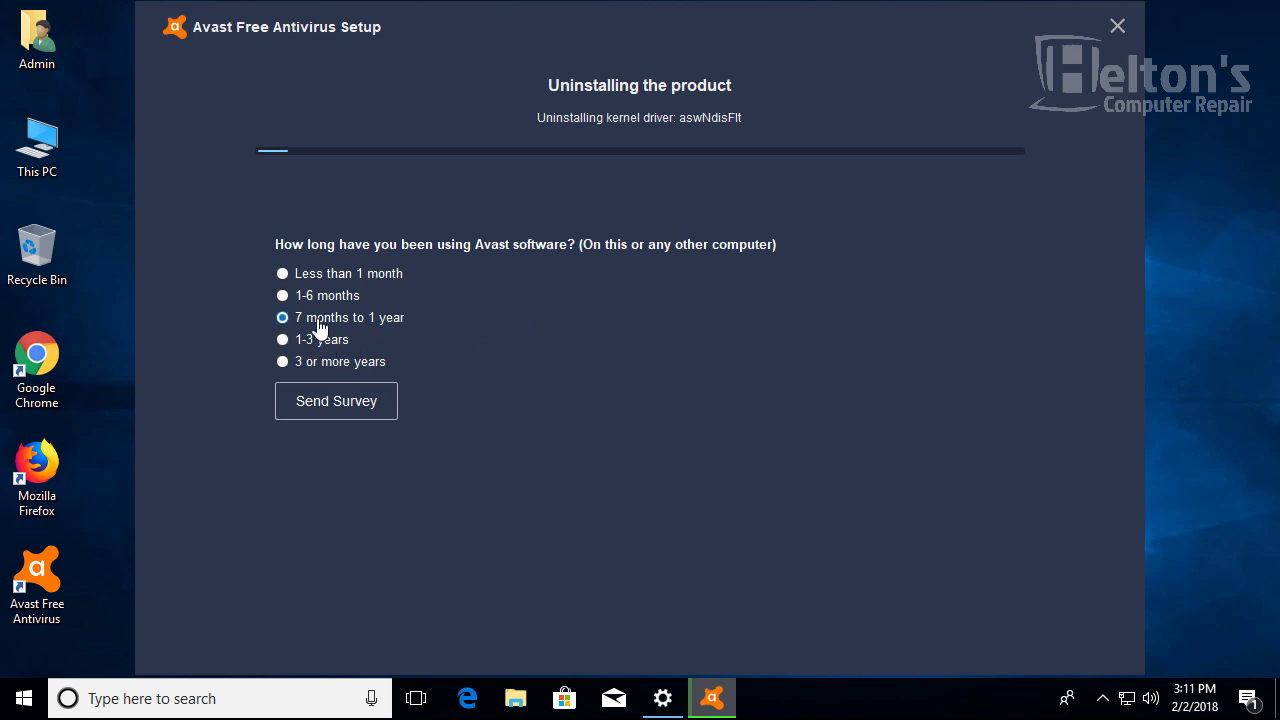
click(320, 405)
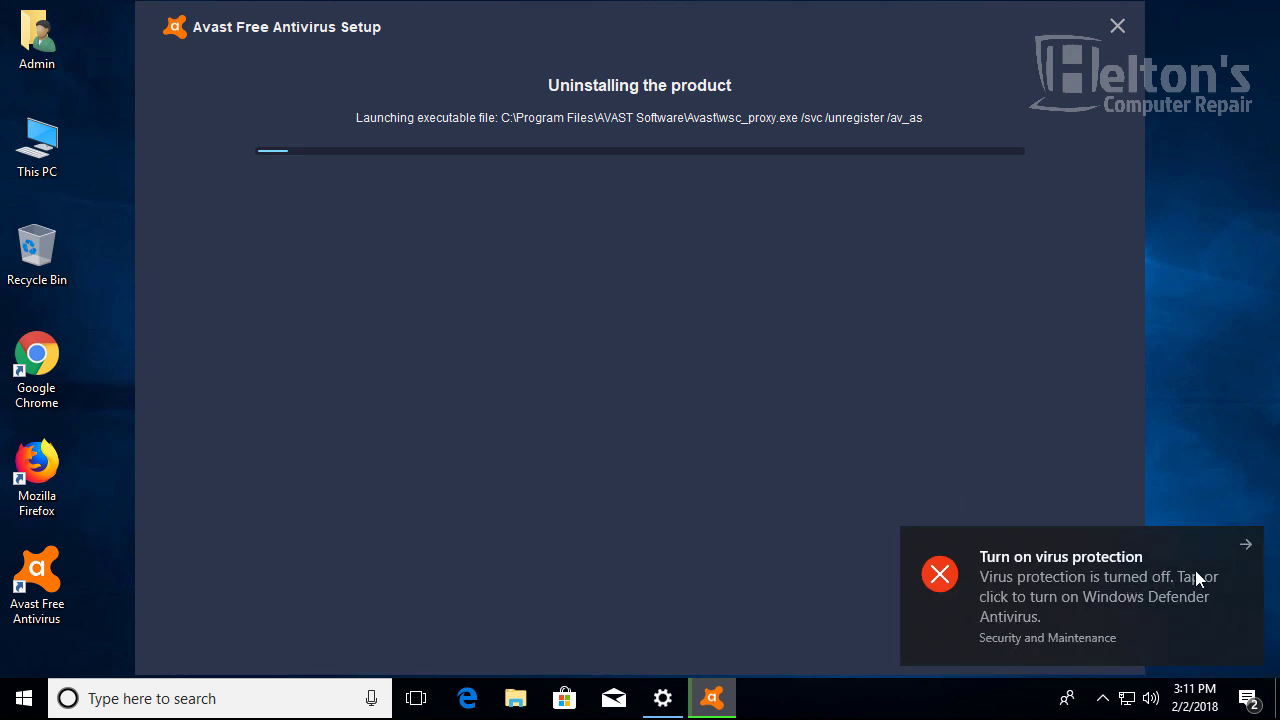
Dismiss the virus protection notification and check the hidden system tray icons while the uninstall runs
click(1240, 556)
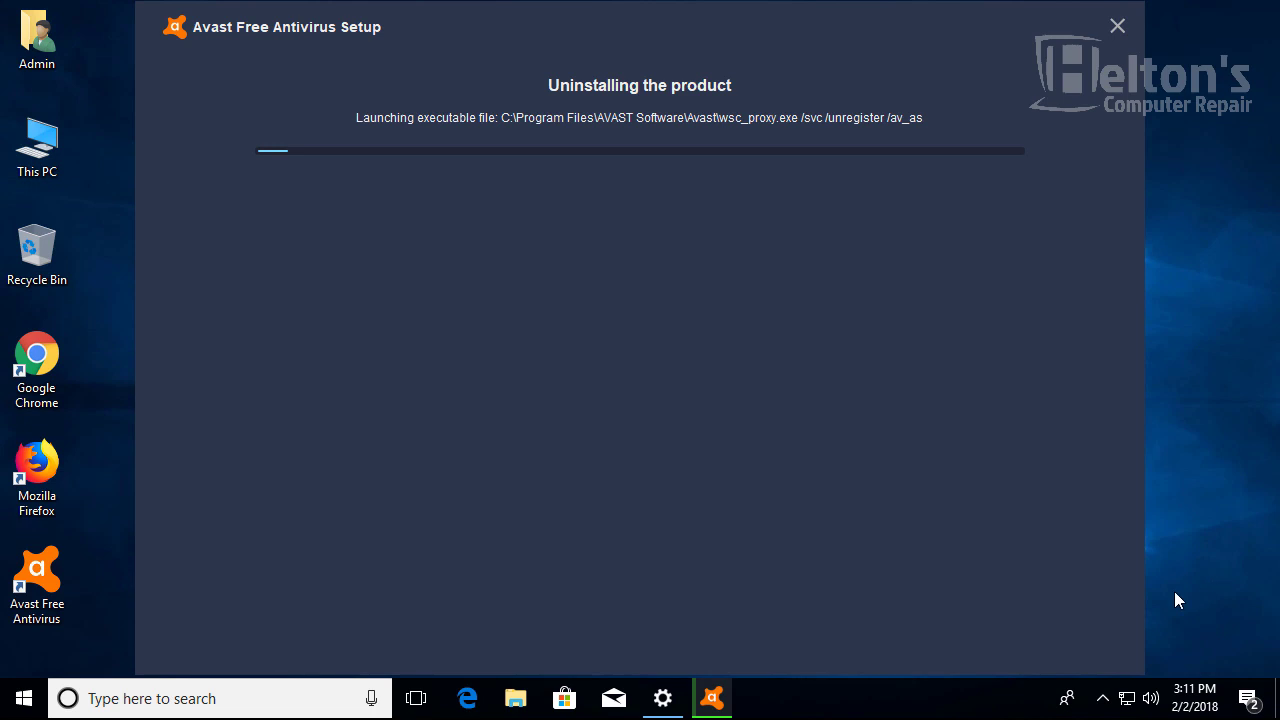
click(1105, 699)
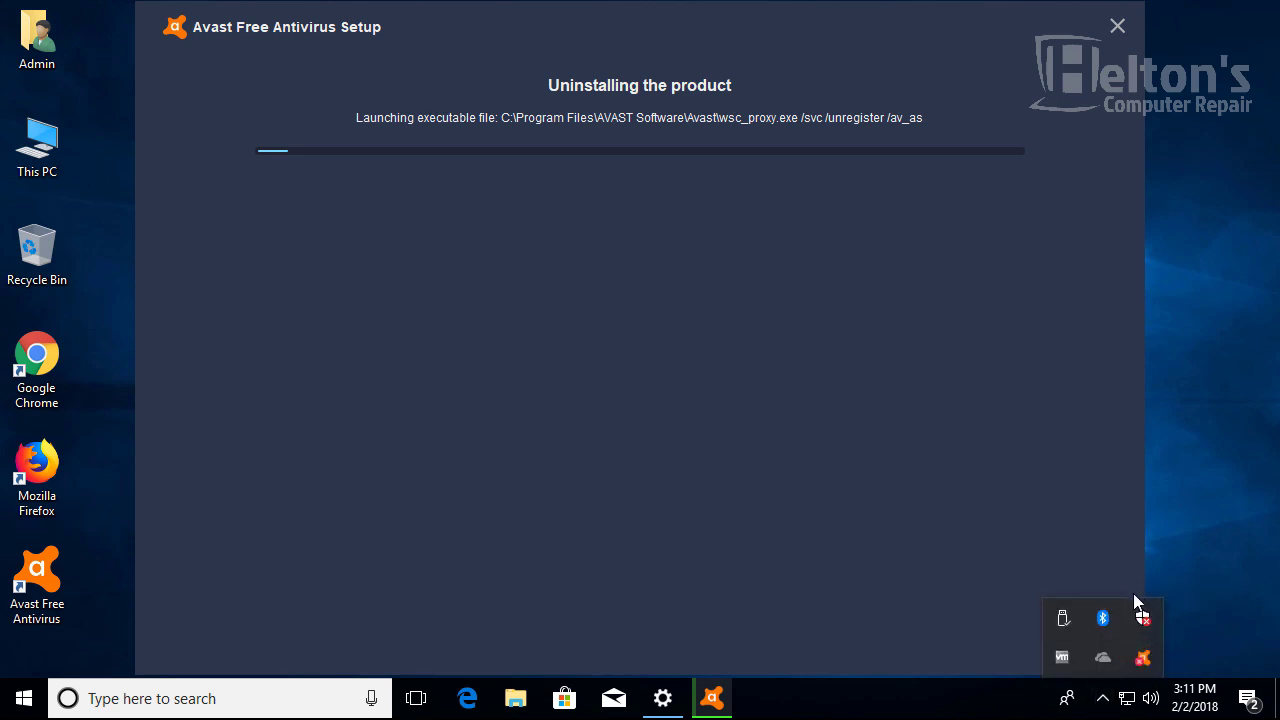
click(1022, 488)
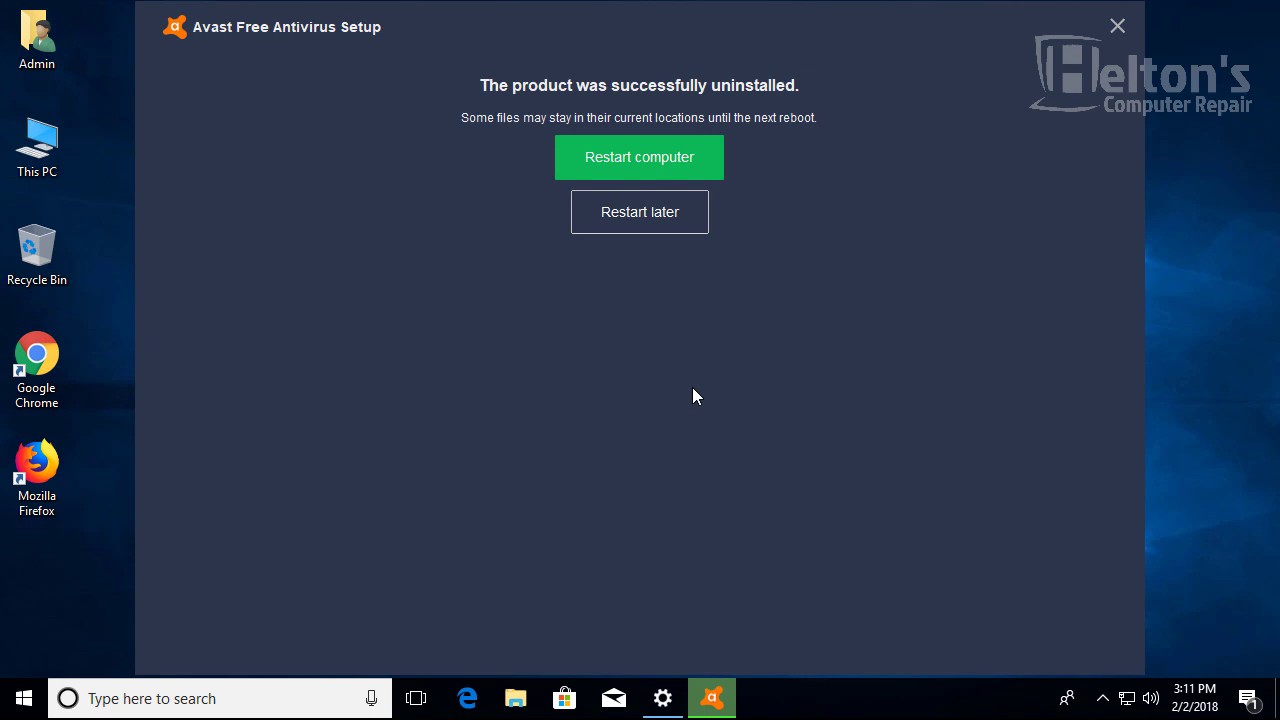
Restart the computer to finish removing Avast, and check the hidden system tray icons once back on the desktop
click(626, 175)
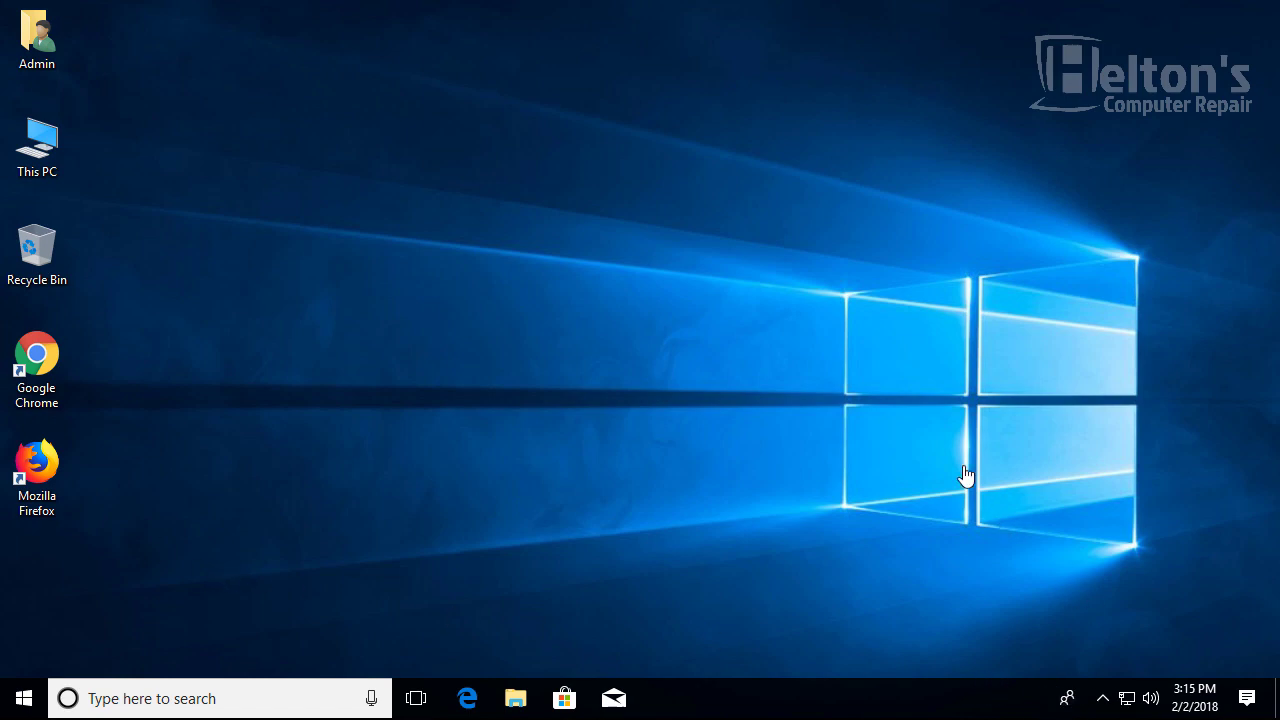
click(1103, 698)
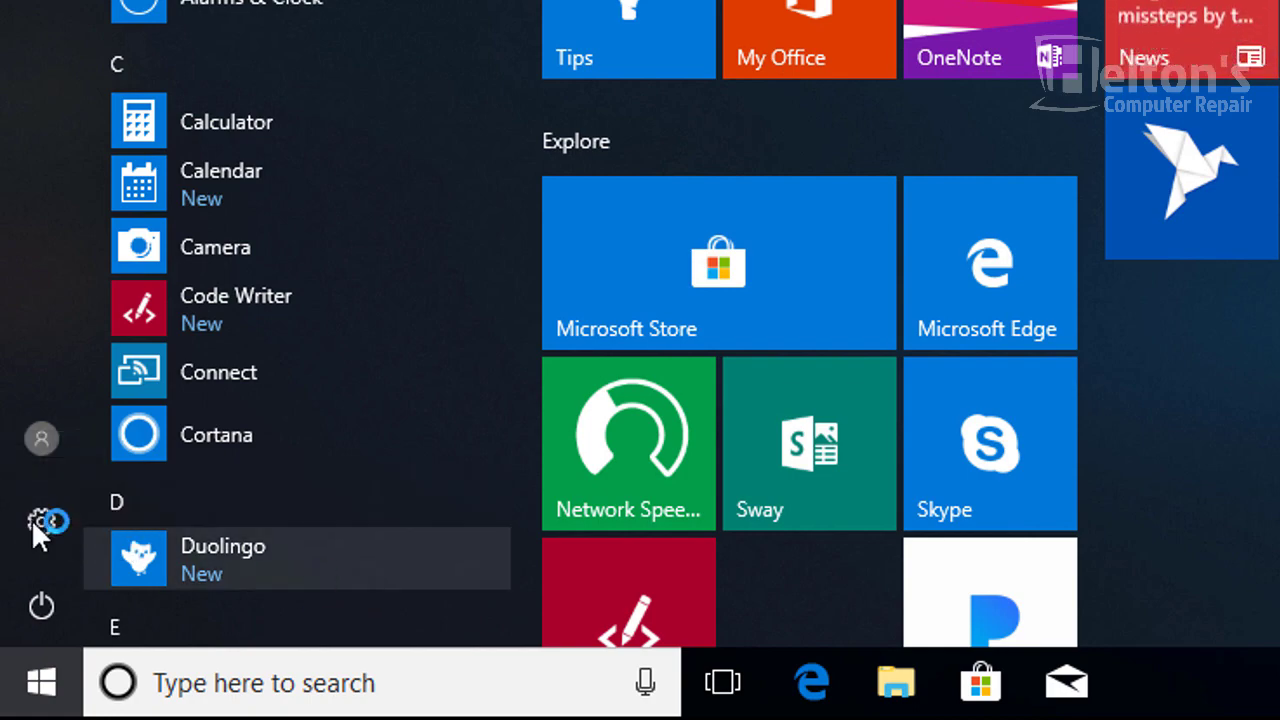
Reopen Apps & features, check the installed apps list for any Avast entry, and close Settings
click(31, 519)
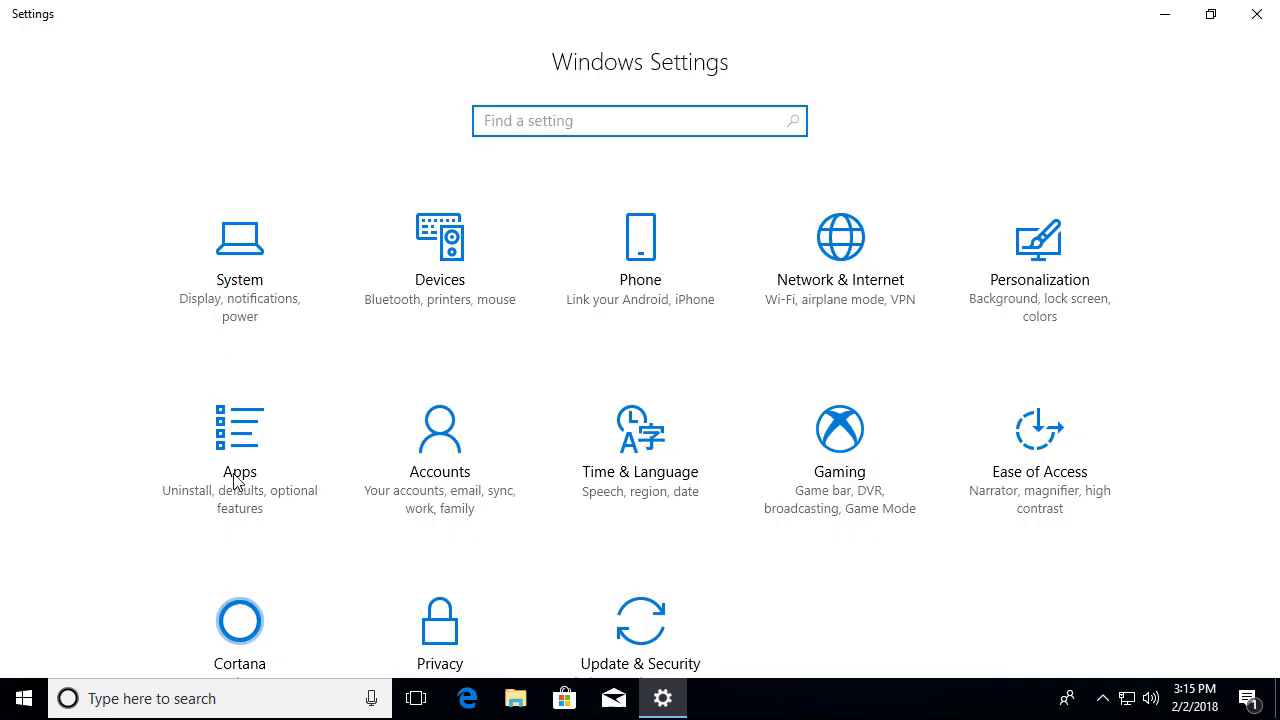
click(237, 478)
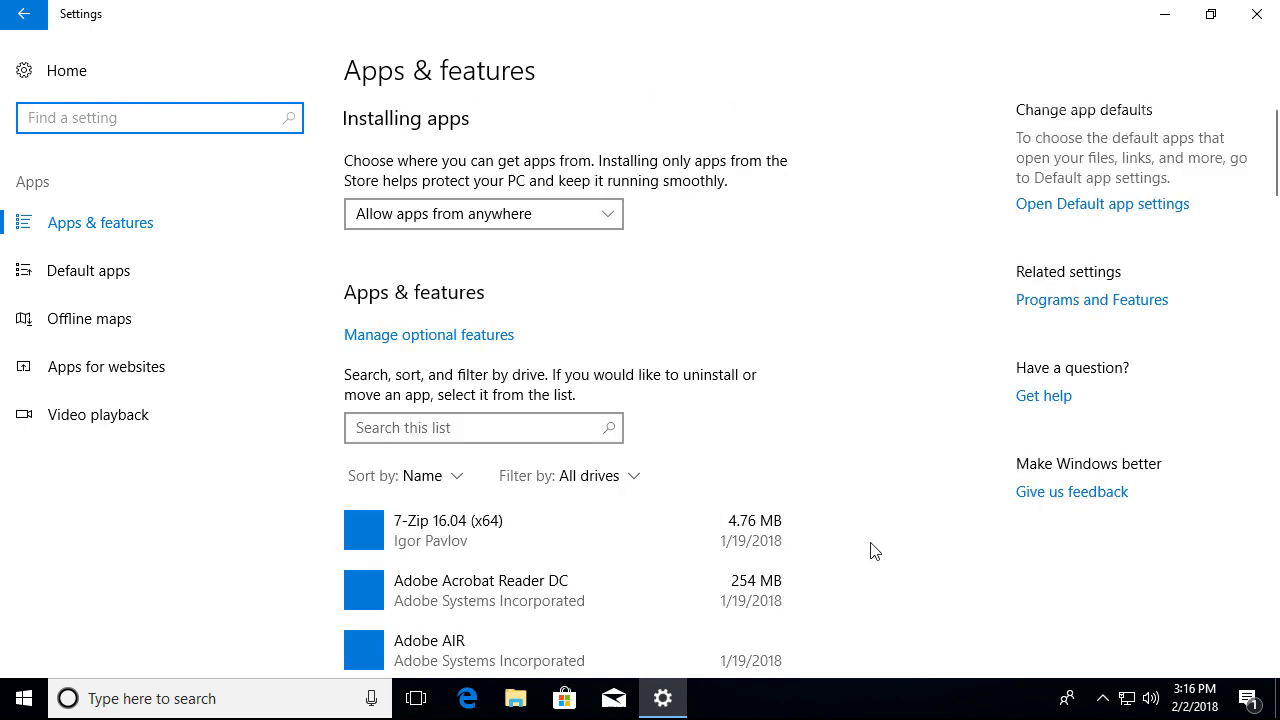
scroll(873, 550, down, 6)
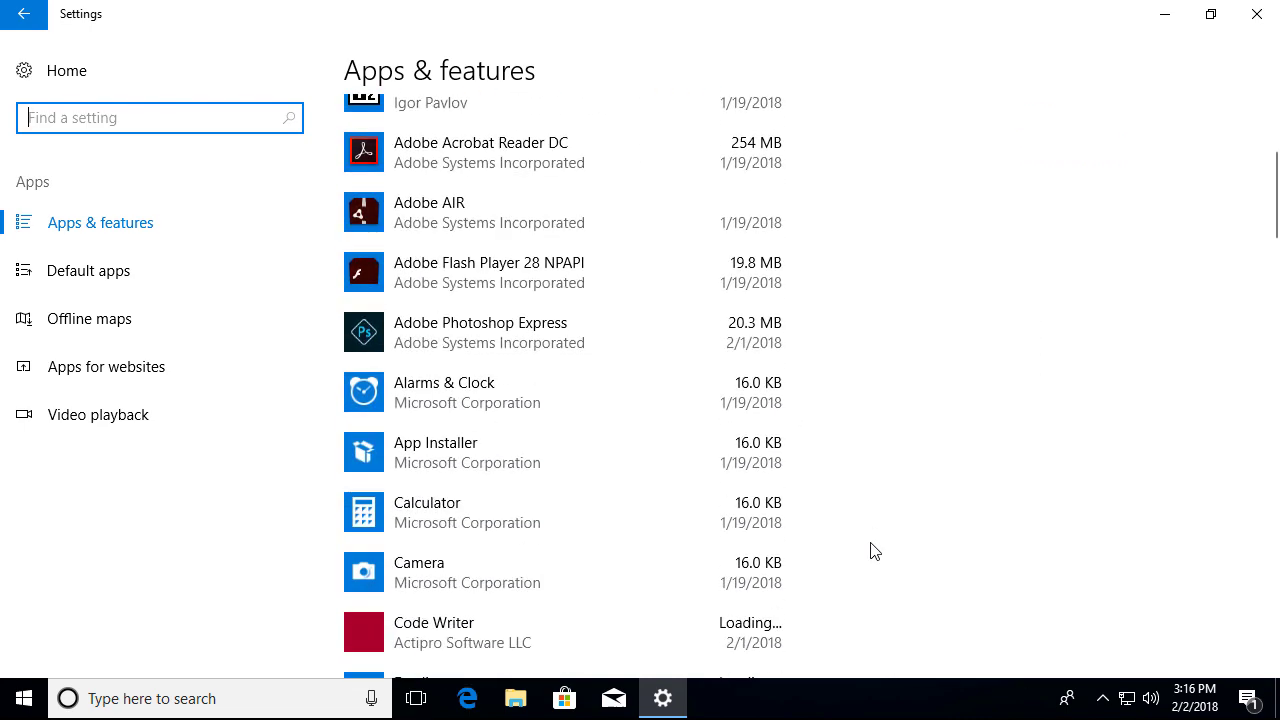
scroll(873, 550, up, 3)
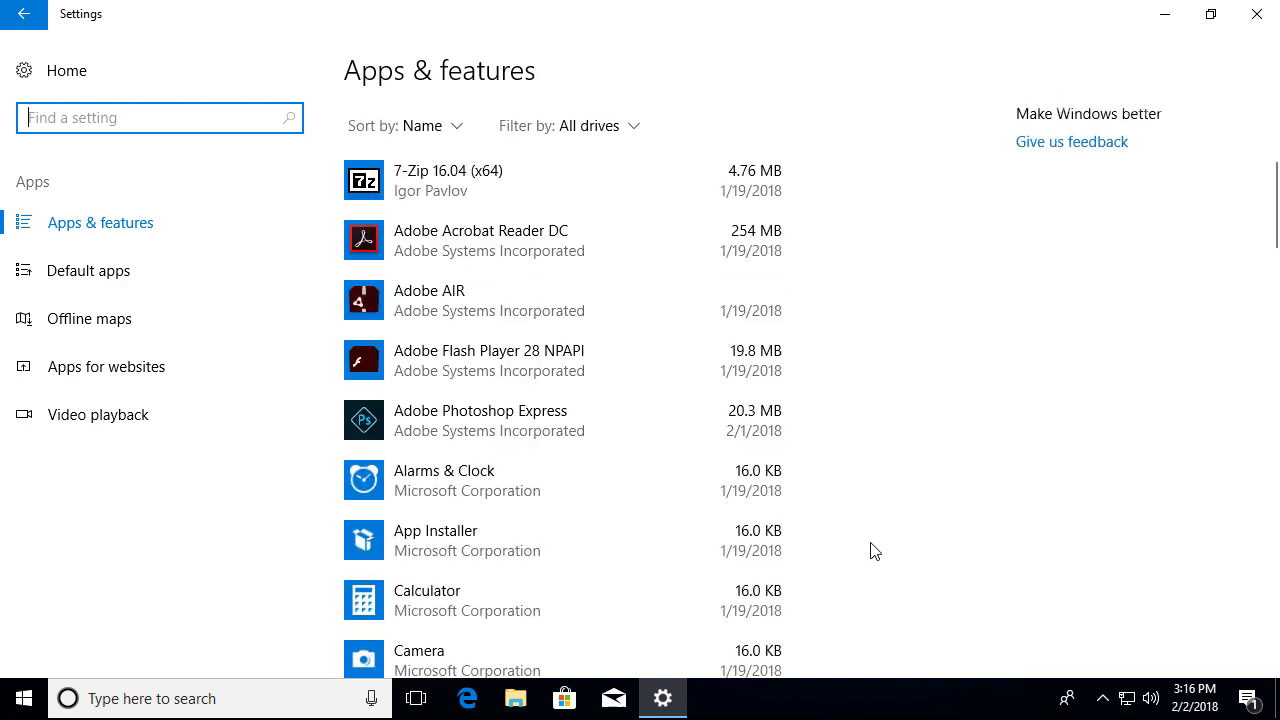
scroll(873, 550, down, 1)
scroll(873, 550, down, 3)
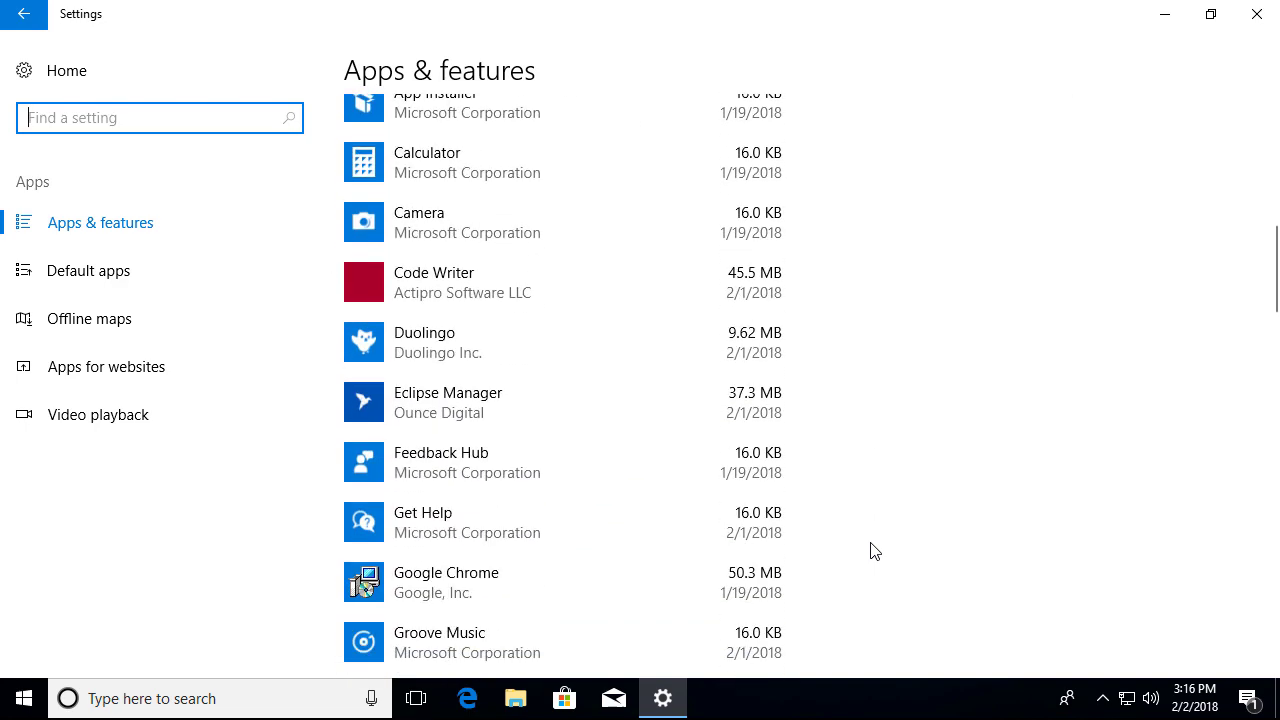
scroll(873, 550, up, 3)
scroll(873, 550, up, 3)
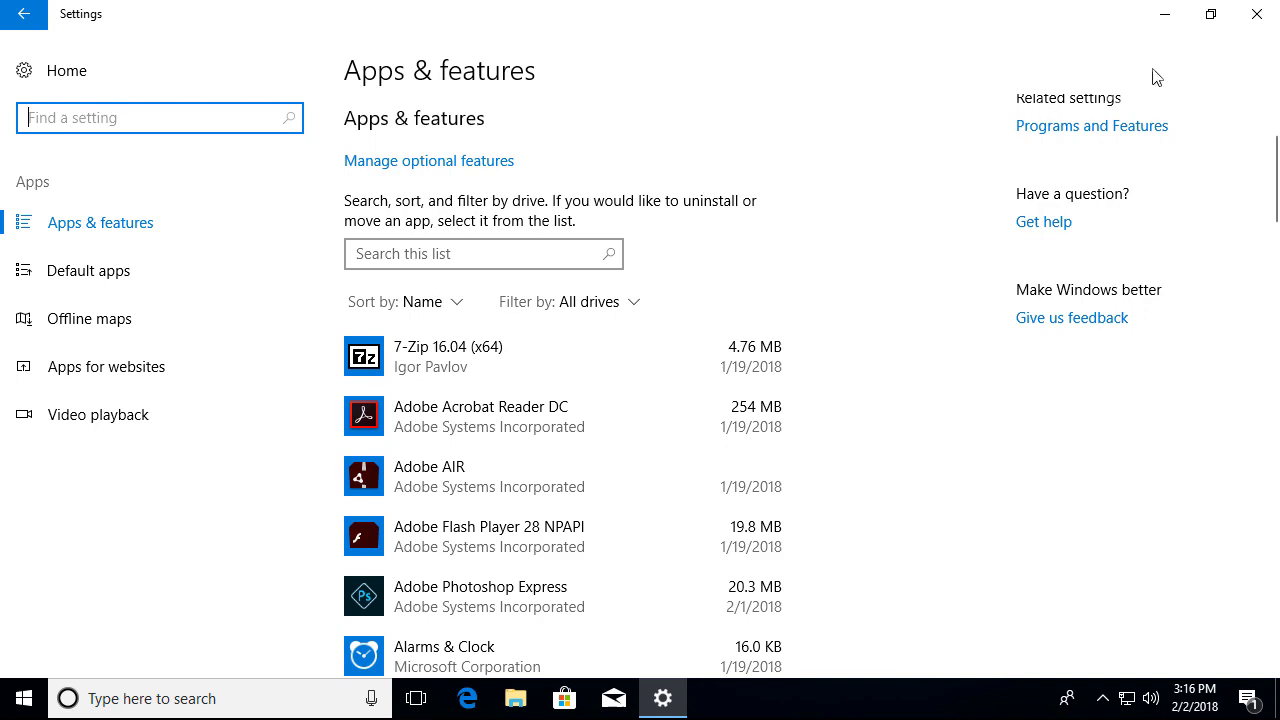
click(1255, 16)
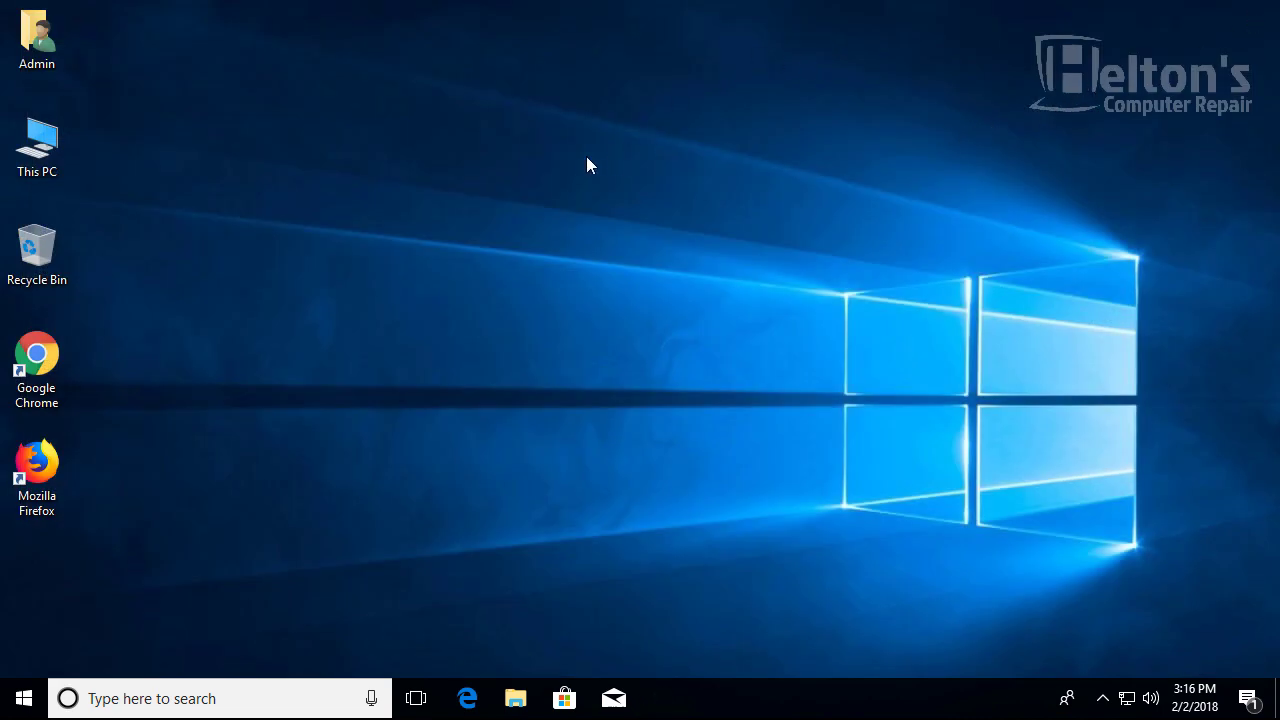